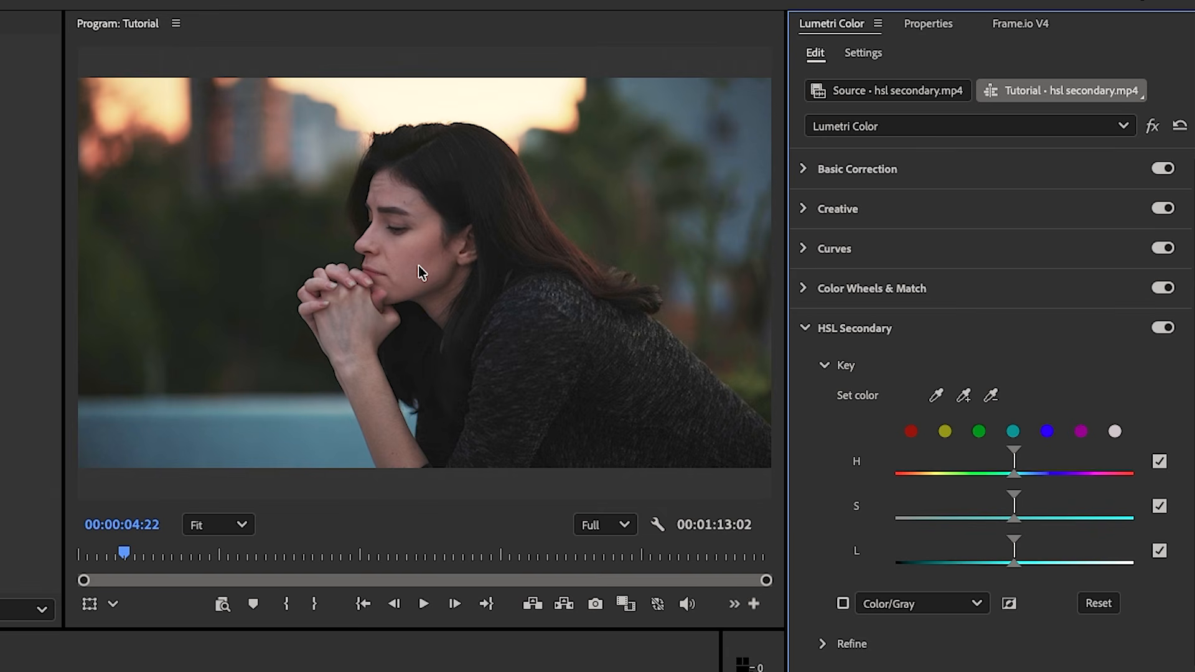
- Sample the skin tone from the woman's cheek as the HSL Secondary key colour and show the Color/Gray mask preview
left_click(938, 396)
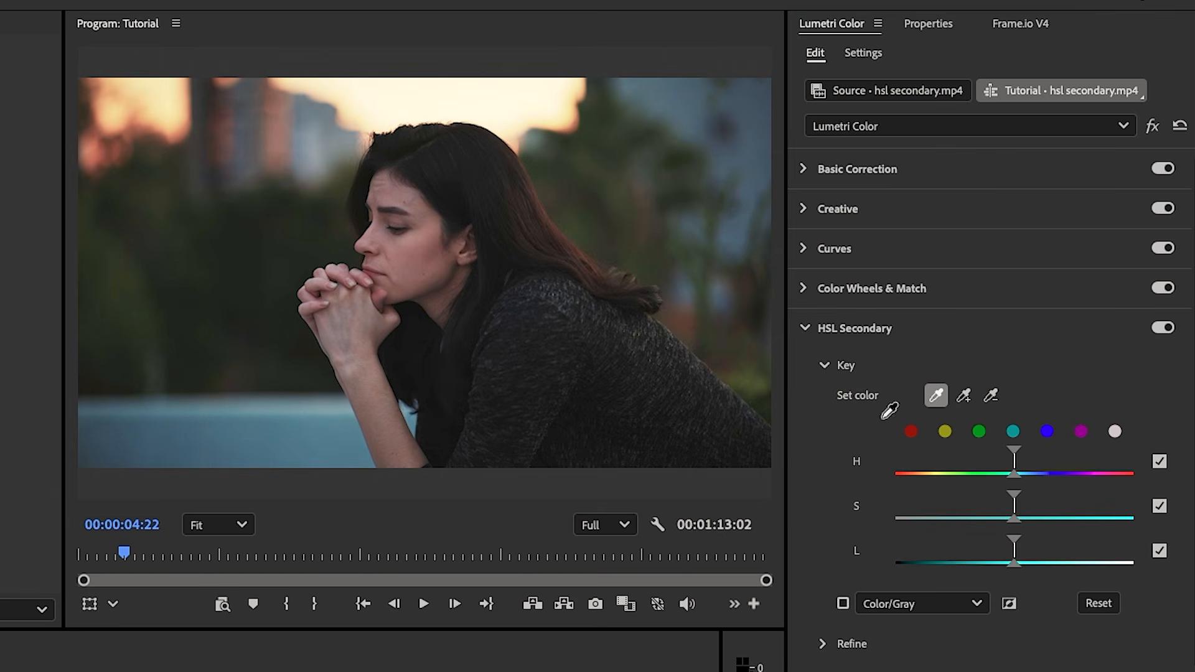
left_click(412, 248)
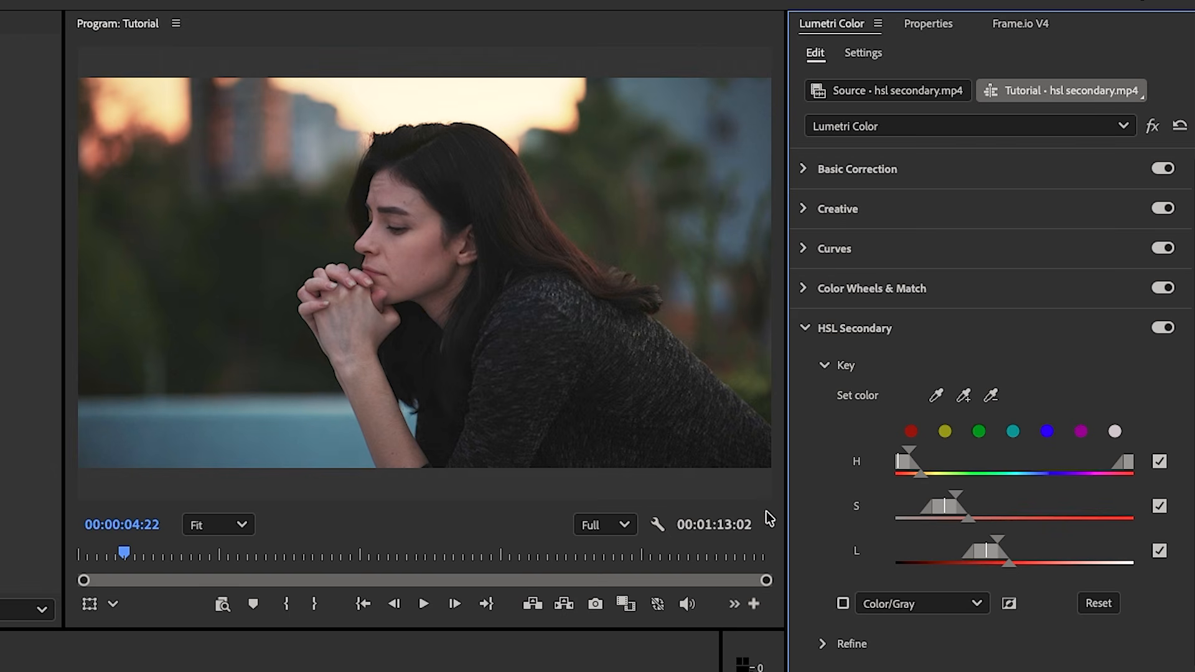
left_click(843, 603)
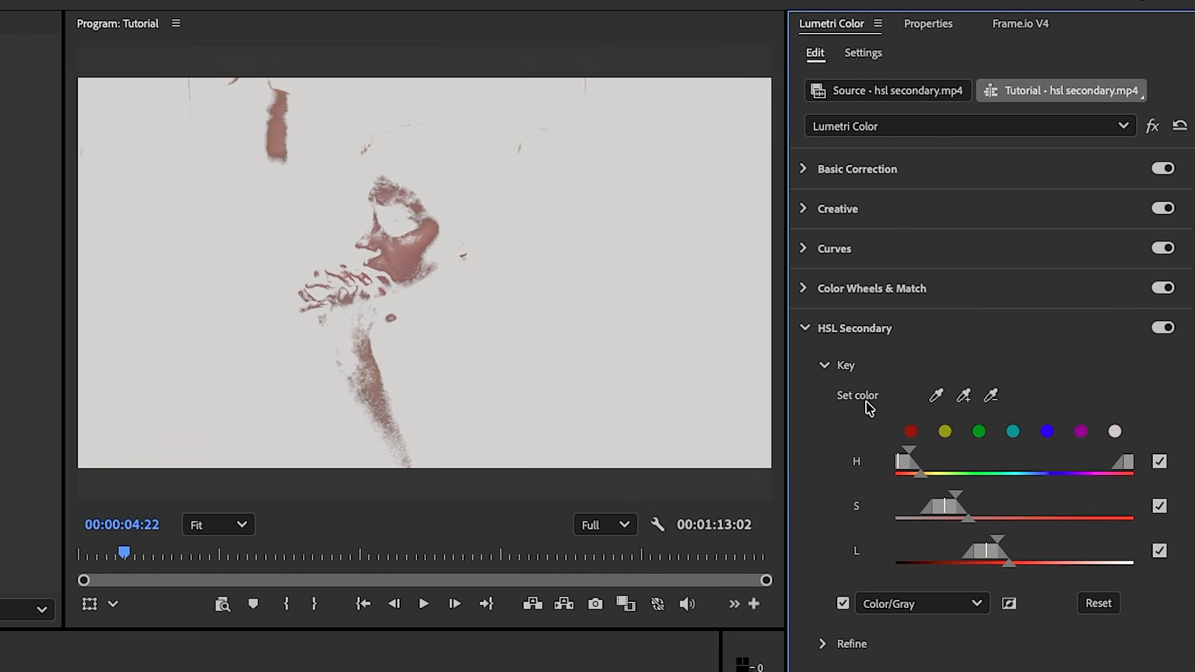
- Add skin samples from the rear of the cheek, the hand and the forearm to the HSL Secondary key
left_click(963, 398)
left_click(436, 251)
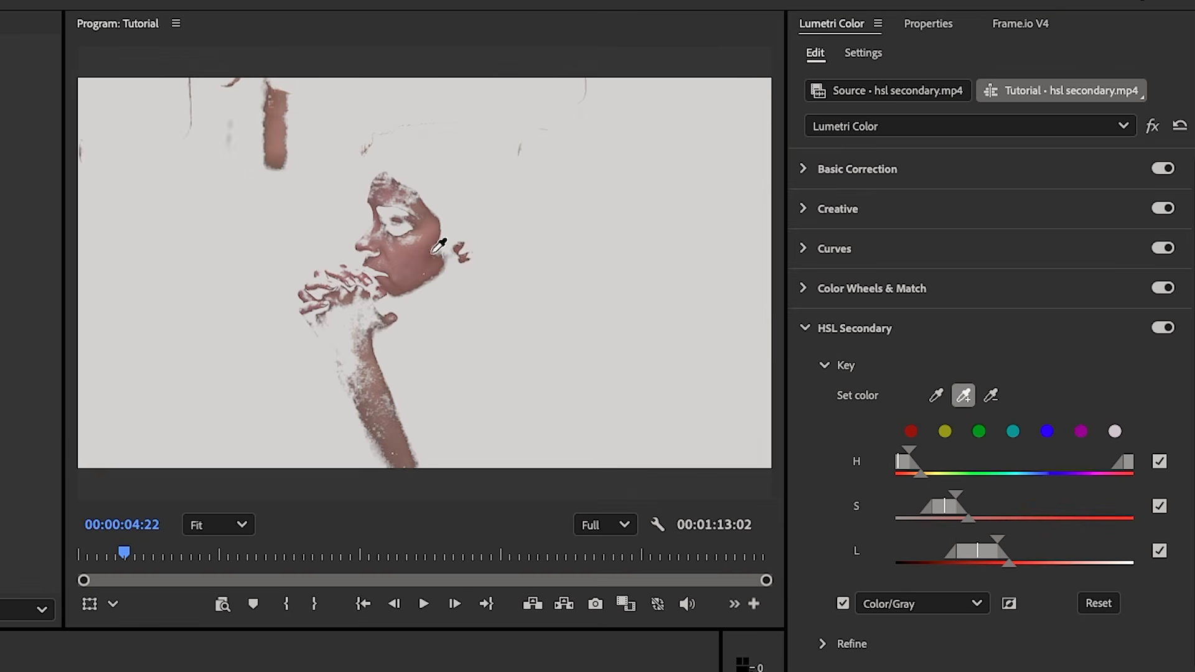
left_click(964, 395)
left_click(343, 313)
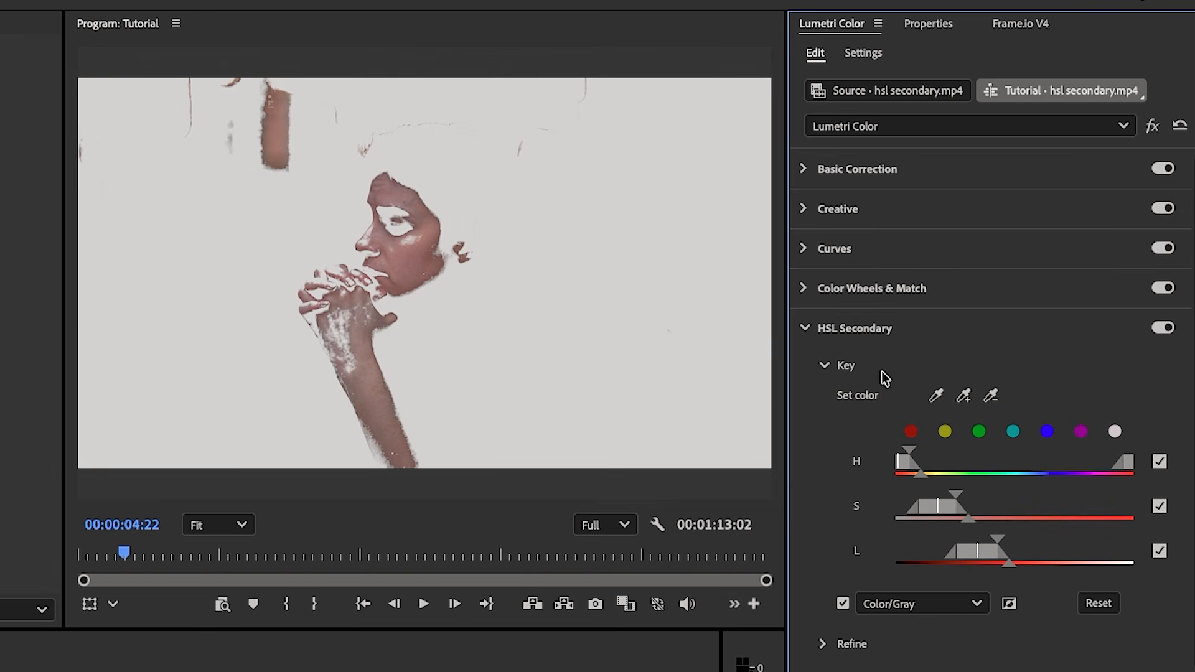
left_click(964, 398)
left_click(377, 450)
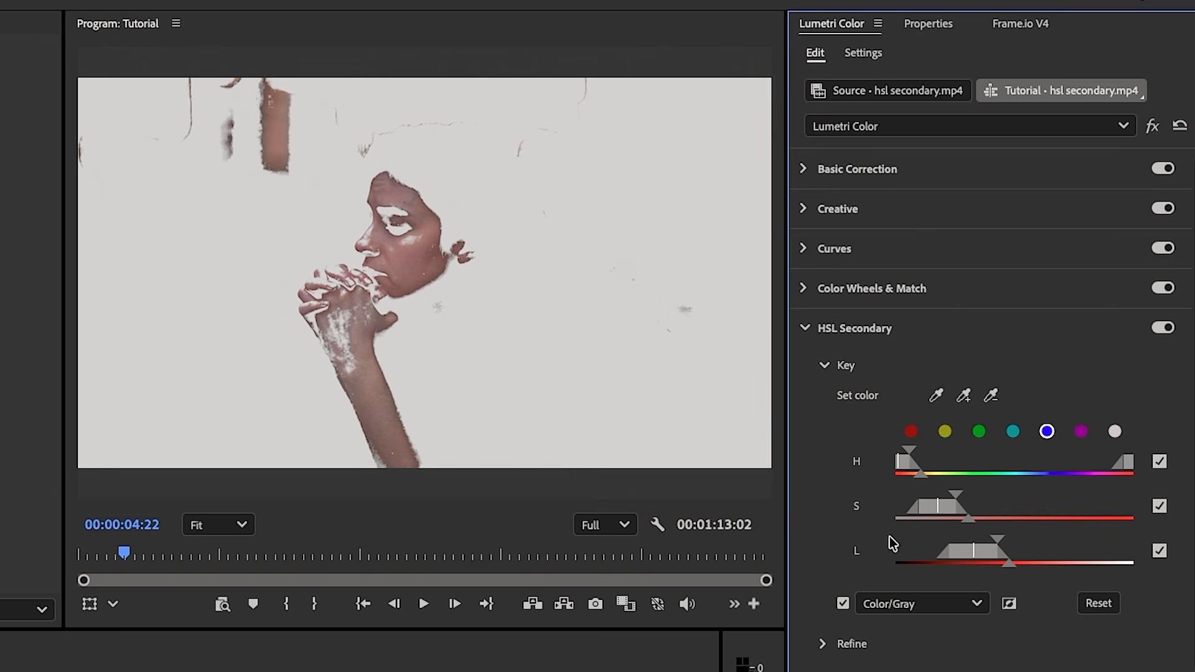
- Refine the skin key by widening the hue falloff, shifting the saturation range slightly lower and adjusting the luminance falloff
left_click_drag(922, 476, 945, 473)
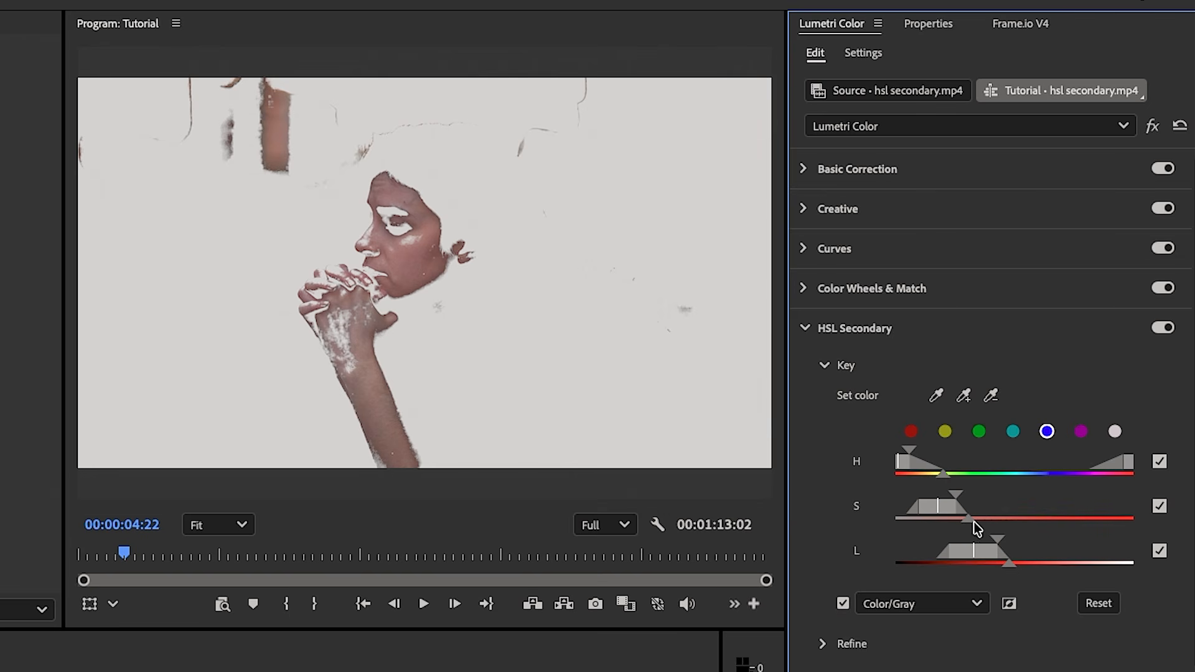
left_click_drag(946, 507, 943, 508)
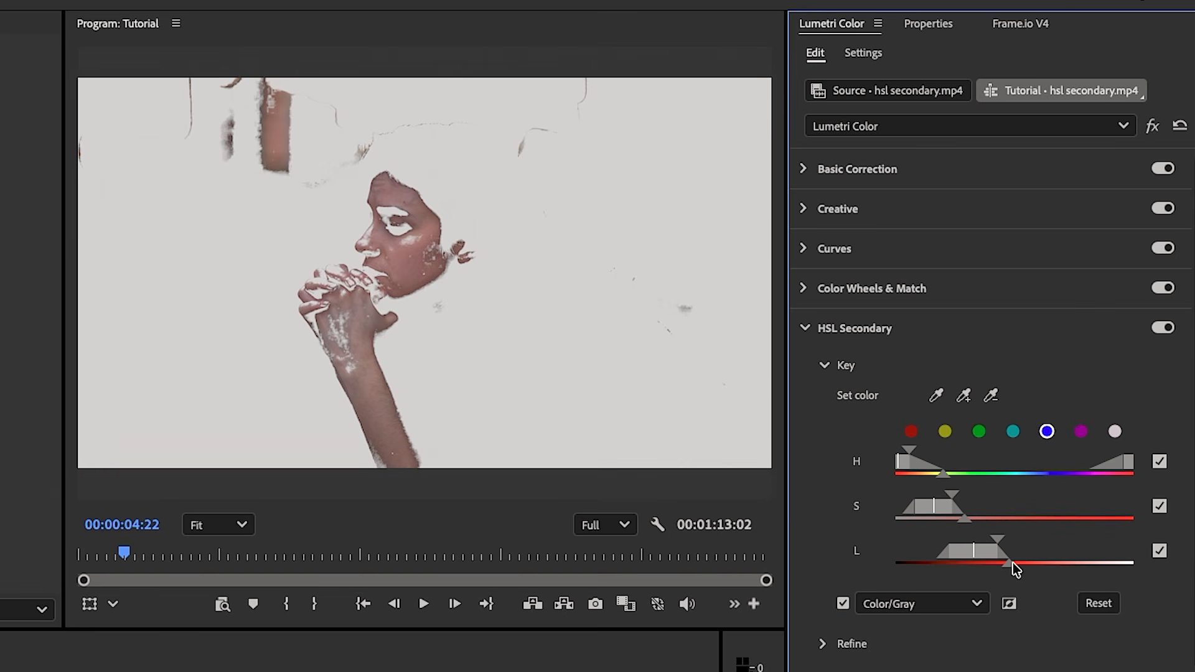
left_click_drag(1014, 563, 1009, 562)
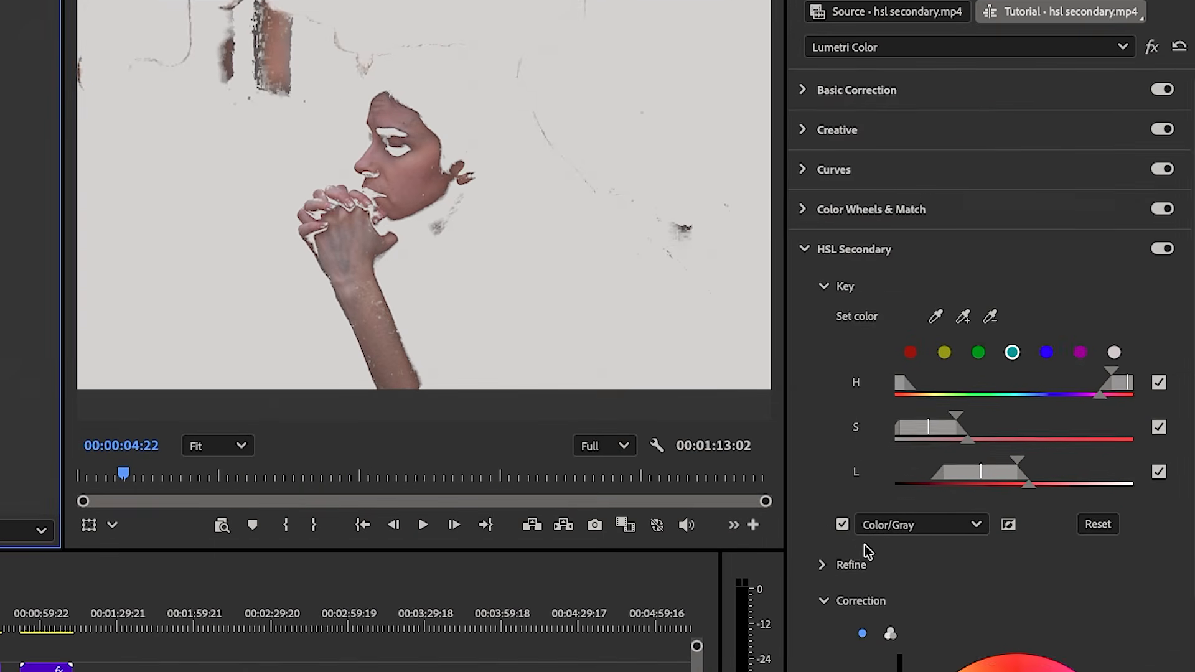
- Shift the HSL Secondary correction wheel slightly toward yellow and turn off the Color/Gray mask preview
scroll(864, 545, "down", 5)
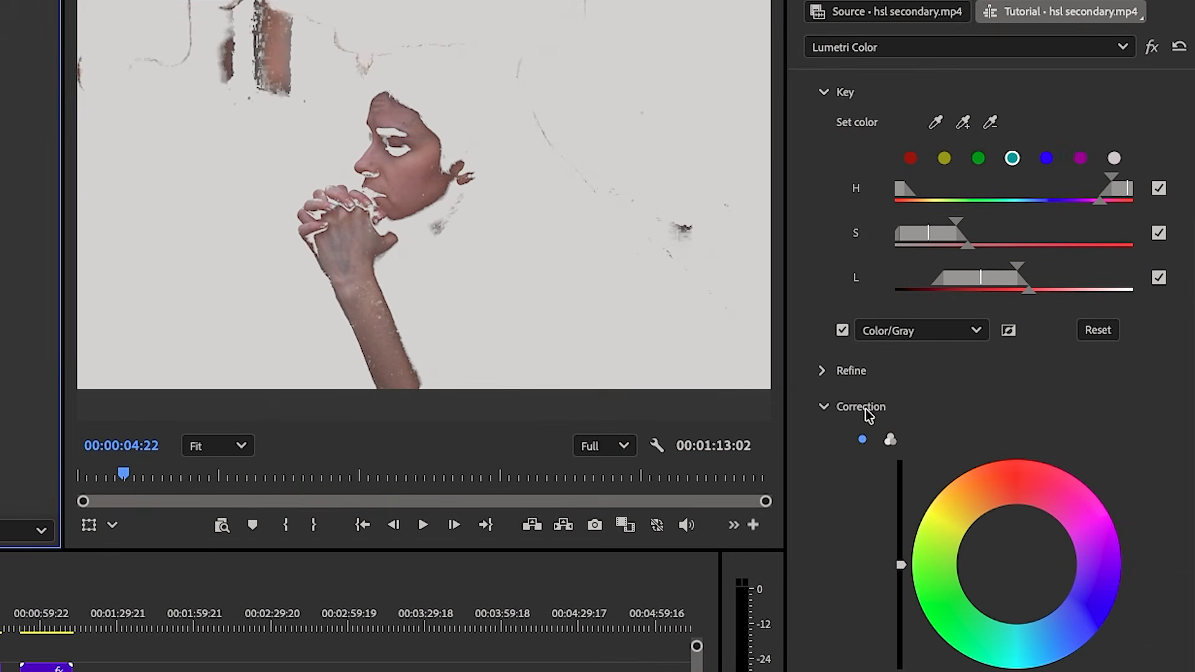
left_click(1017, 570)
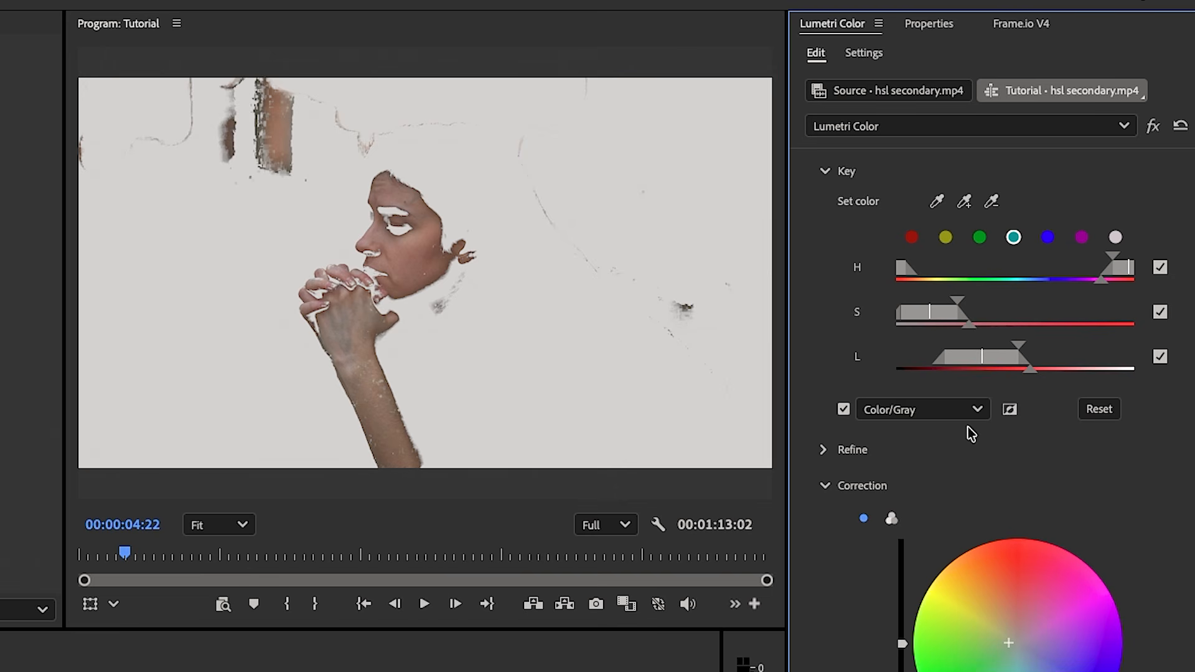
left_click(843, 411)
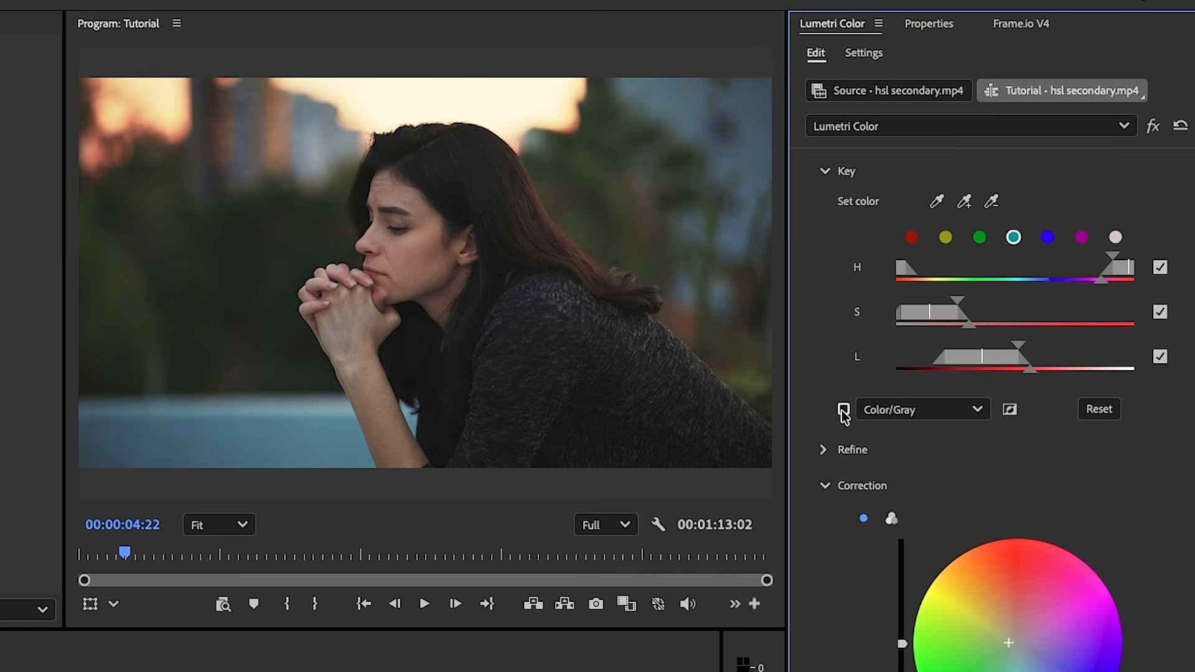
left_click(843, 410)
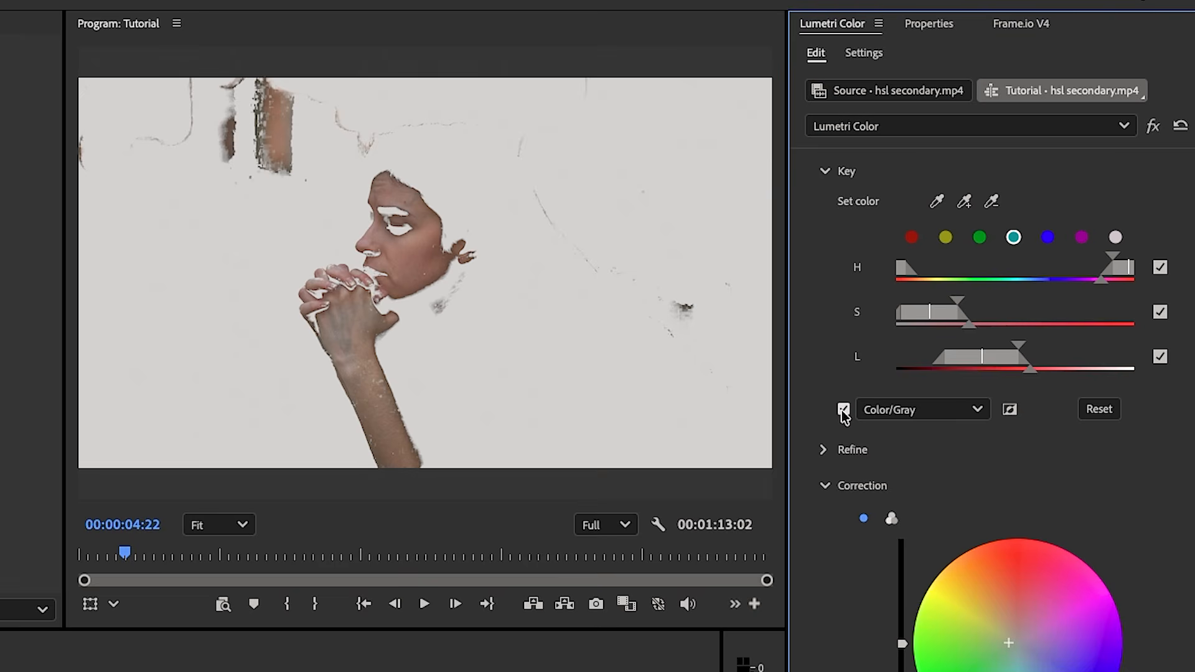
left_click(843, 410)
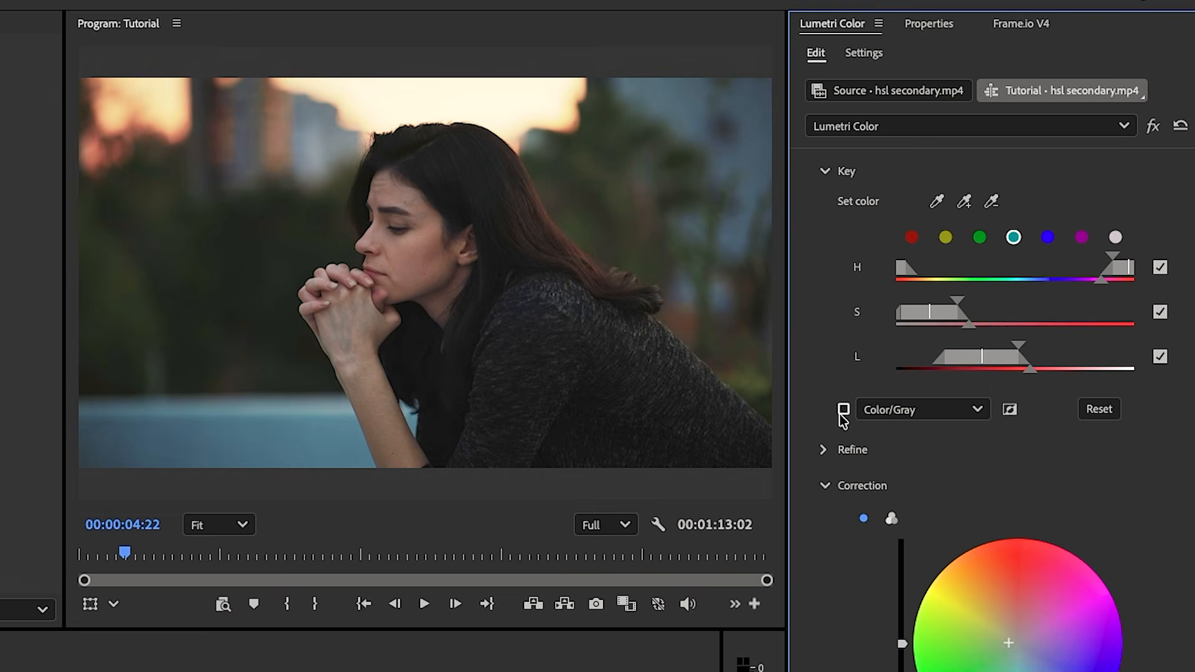
- Compare the shot before and after the skin correction by switching HSL Secondary off and on
scroll(848, 384, "up", 3)
scroll(848, 384, "up", 1)
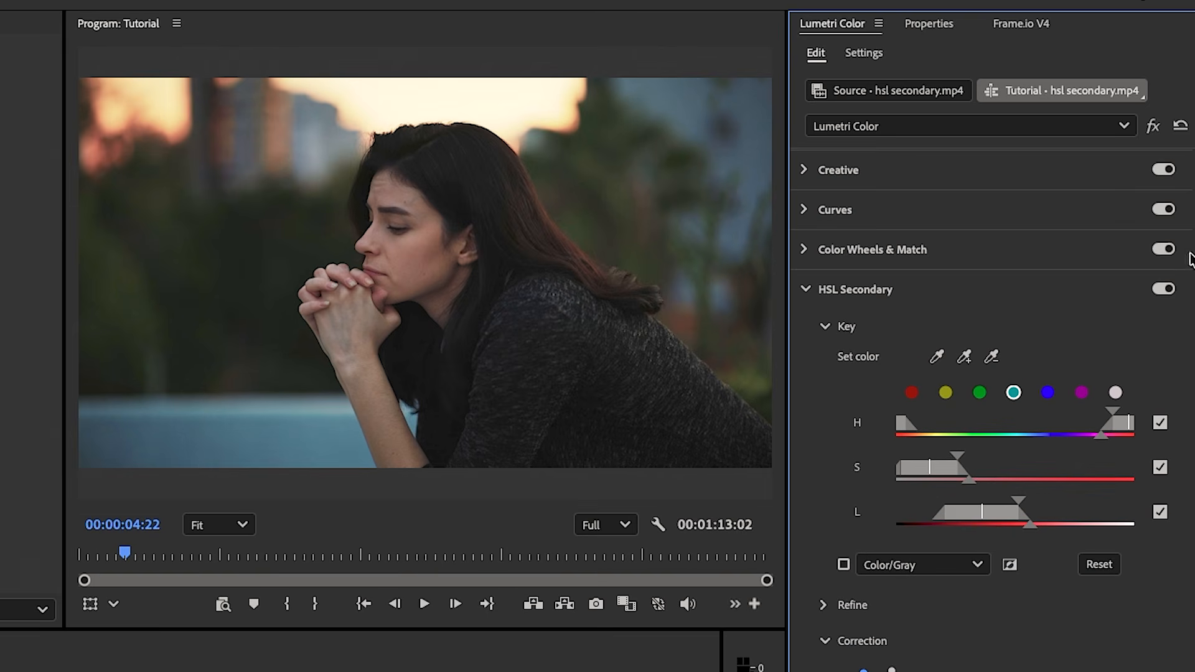
left_click(1163, 290)
left_click(1163, 290)
left_click(1164, 290)
left_click(1163, 290)
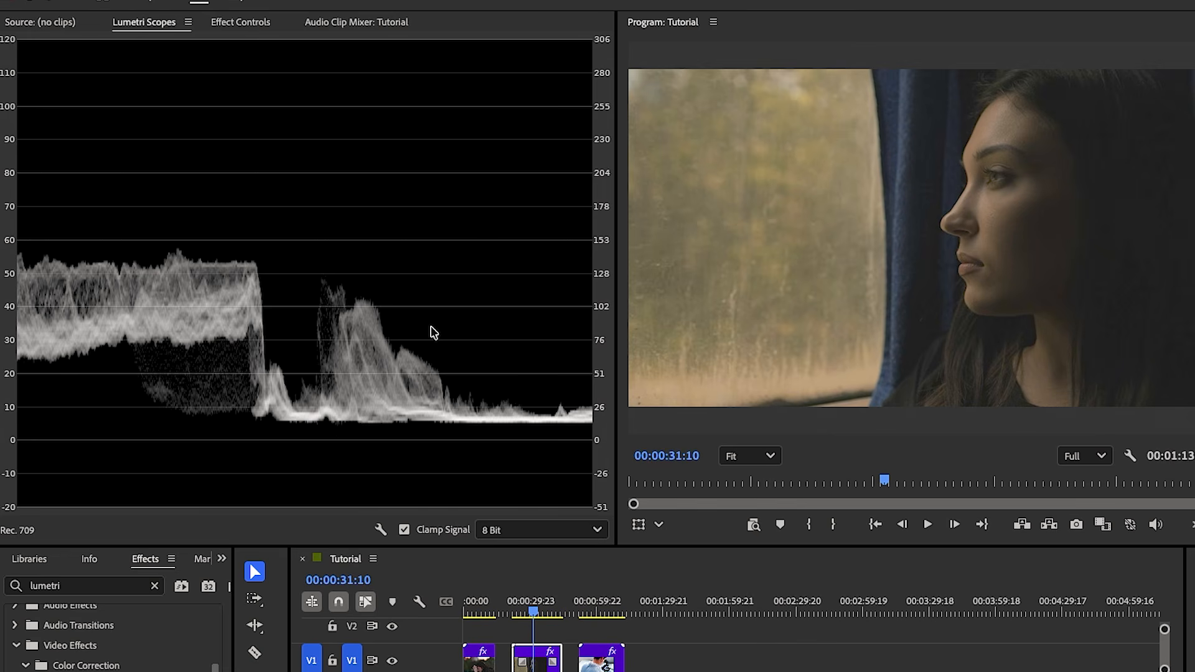
- Select the Lumetri Color effect on the window-mask.mp4 clip and activate the Pen Mask tool
left_click(242, 25)
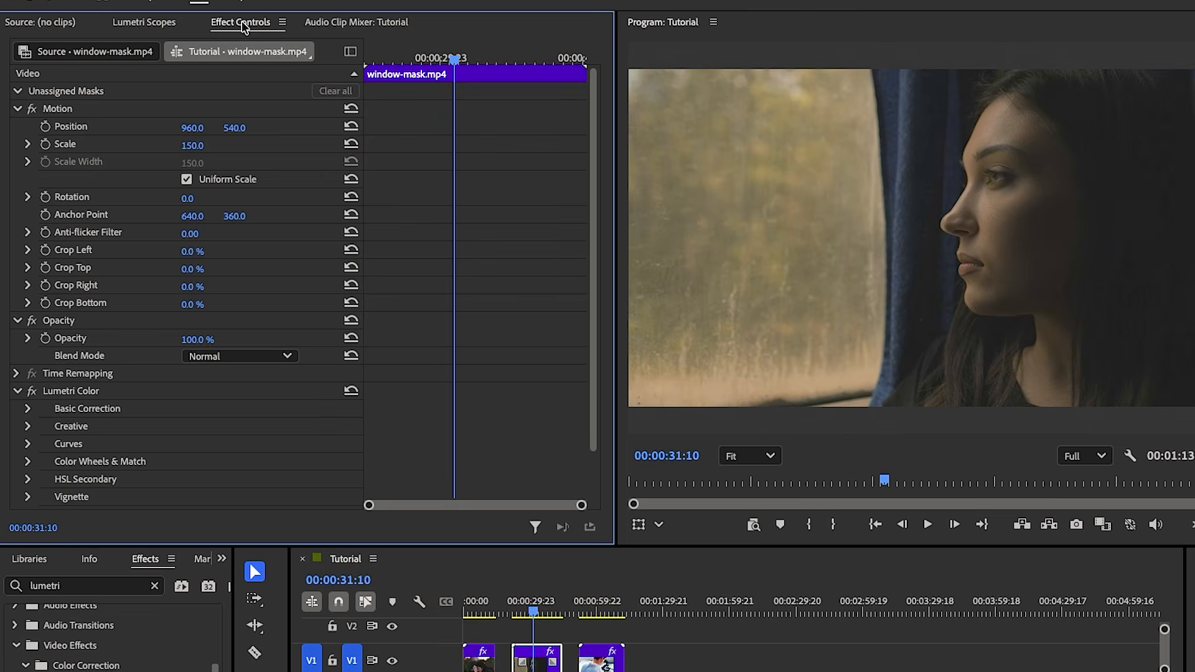
left_click(73, 391)
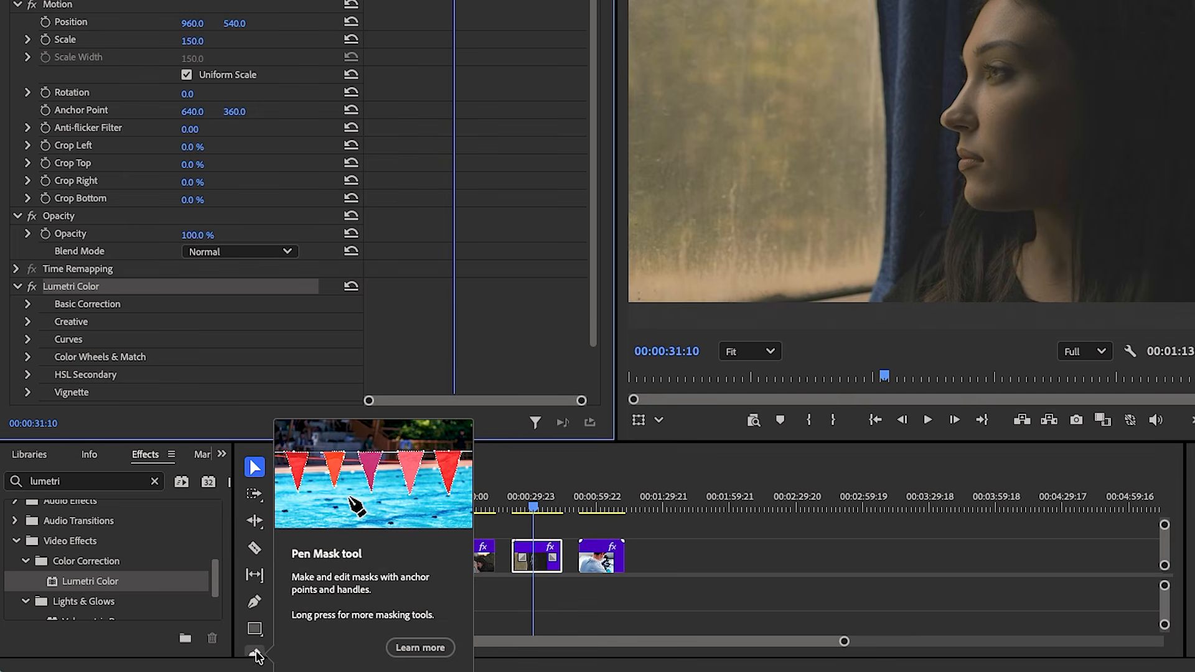
left_click(255, 654)
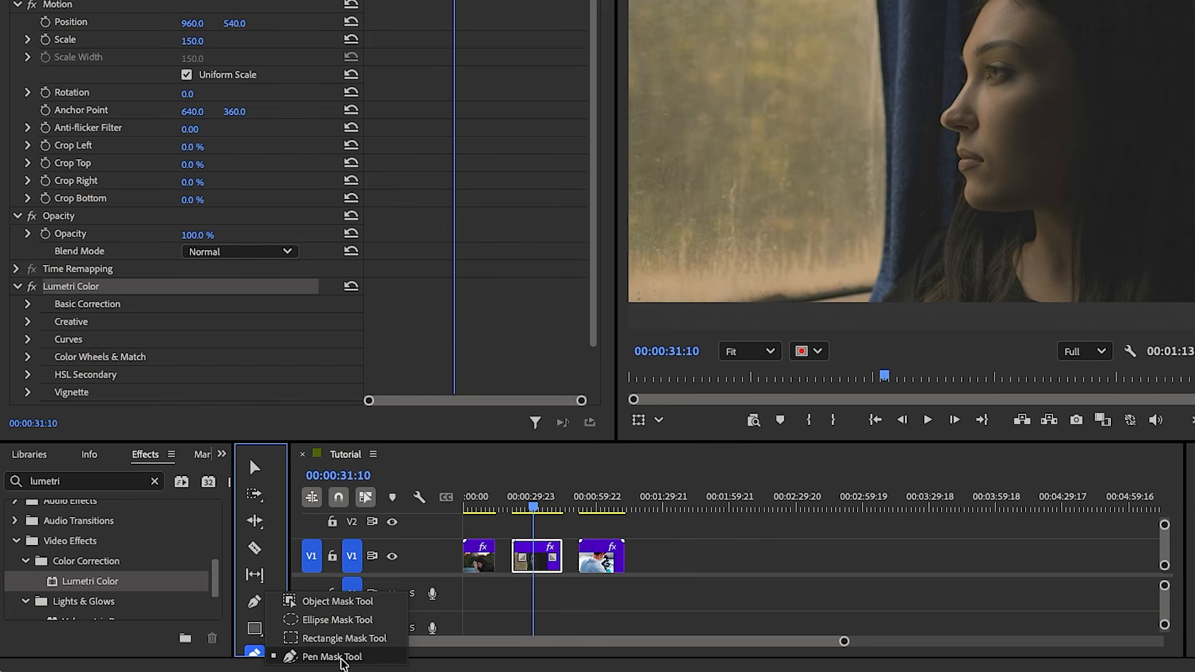
left_click(342, 659)
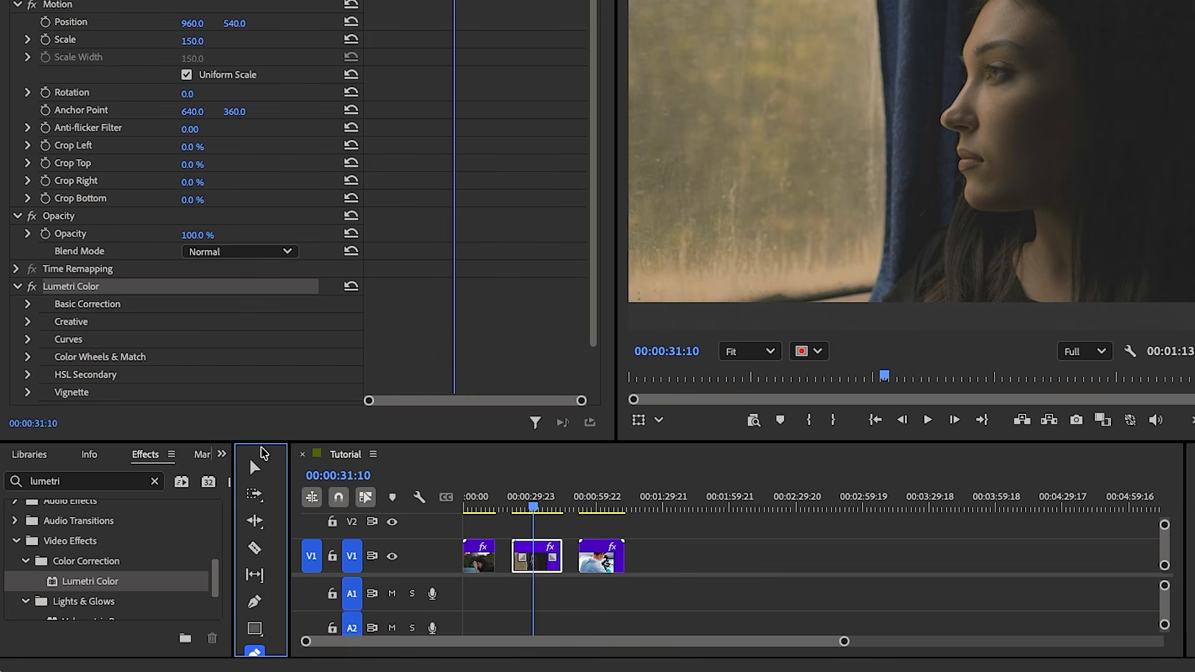
left_click_drag(260, 441, 260, 412)
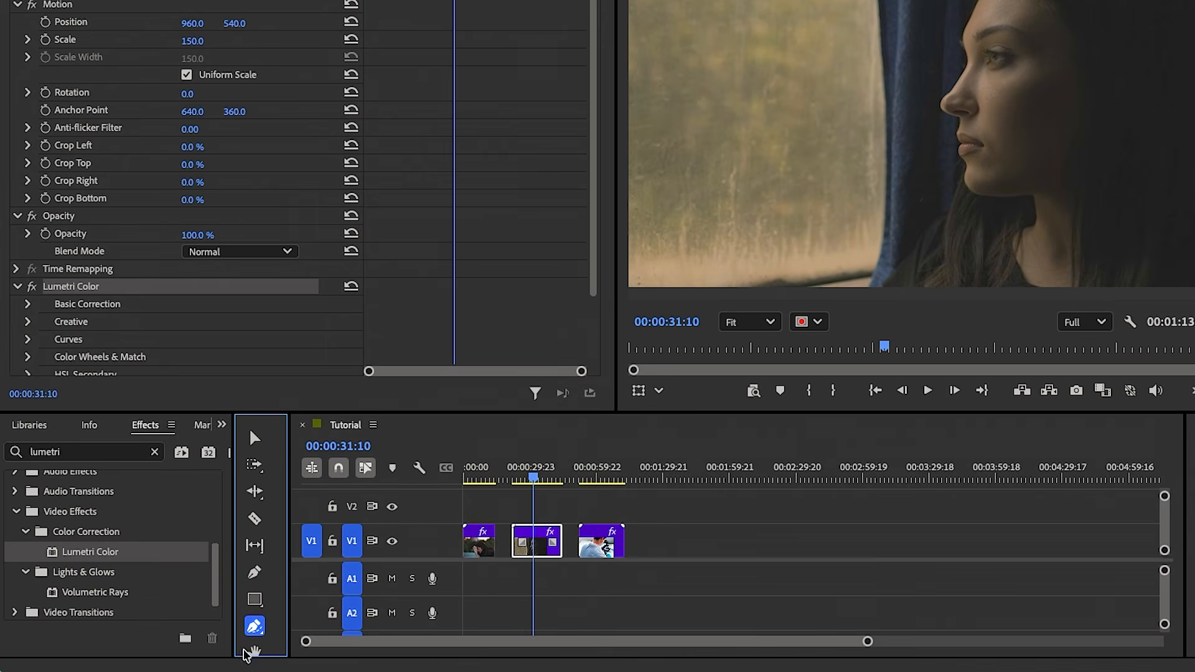
left_click_drag(254, 633, 291, 632)
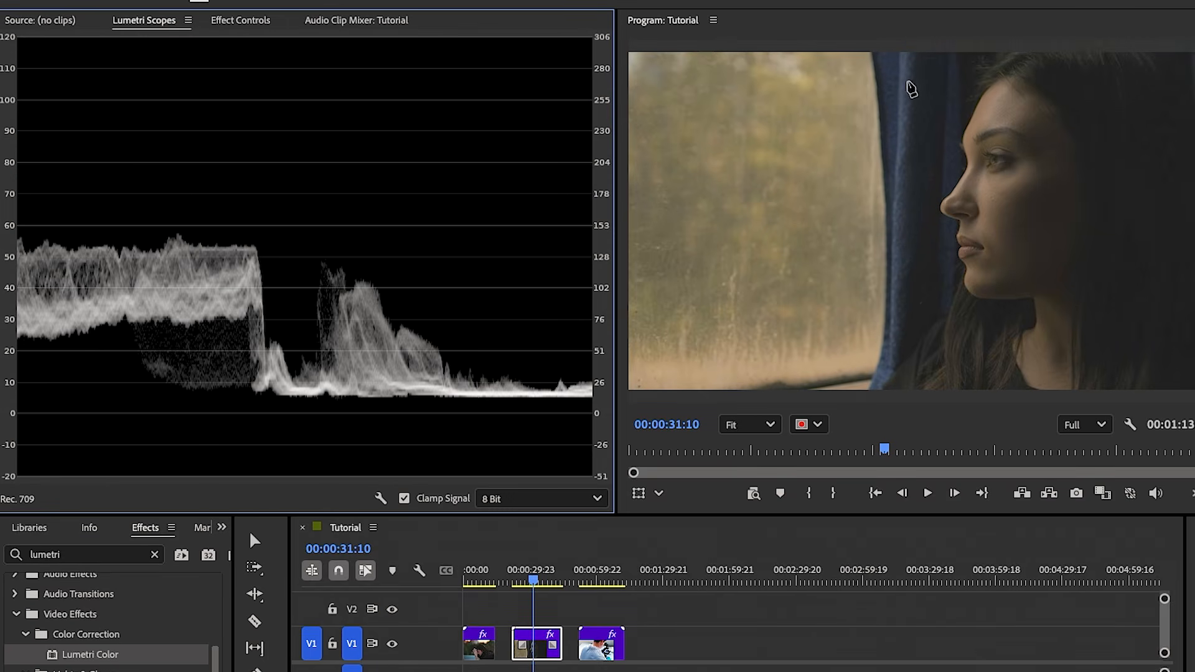
- Draw a closed pen mask around the woman's face and neck, following her profile down from the hairline and back up behind the cheek
left_click(992, 84)
left_click(975, 109)
left_click(963, 138)
left_click(968, 163)
left_click(956, 185)
left_click(940, 207)
left_click(952, 219)
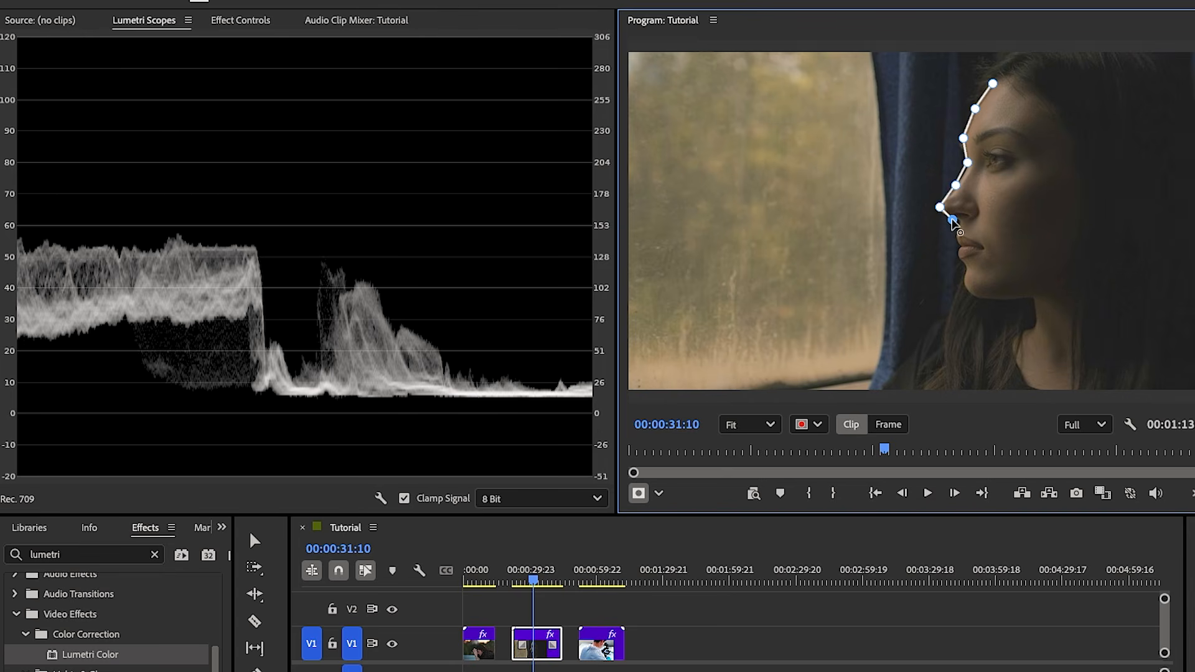
left_click(960, 227)
left_click(958, 238)
left_click(958, 252)
left_click(965, 262)
left_click(965, 275)
left_click(969, 296)
left_click(986, 301)
left_click(1009, 301)
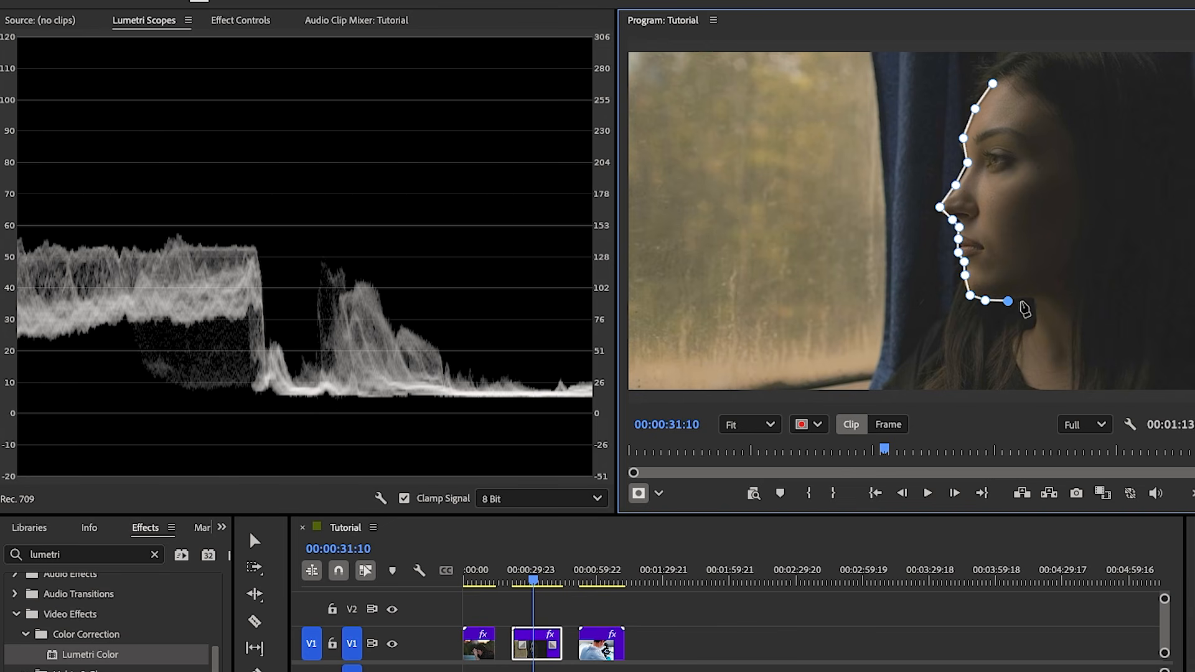
left_click(1031, 301)
left_click(1033, 329)
left_click(1014, 334)
left_click(1016, 361)
left_click(1030, 388)
left_click(1046, 388)
left_click(1059, 390)
left_click(1071, 390)
left_click(1072, 299)
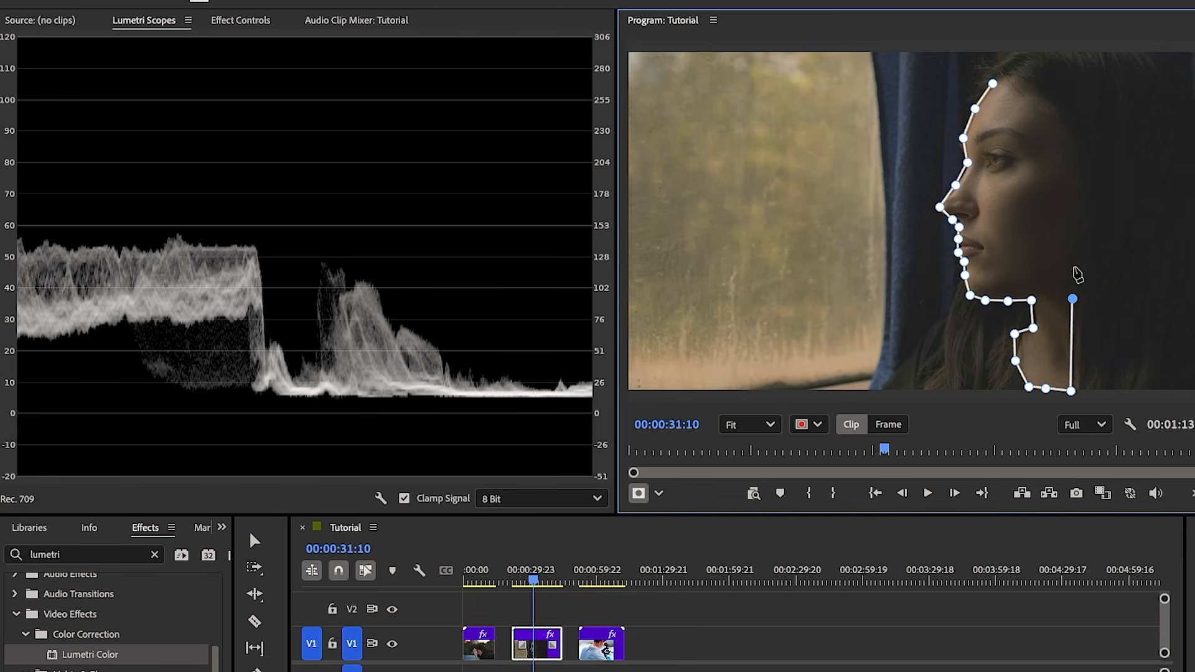
left_click(1082, 213)
left_click(1078, 163)
left_click(1070, 131)
left_click(1057, 106)
left_click(1025, 95)
left_click(992, 83)
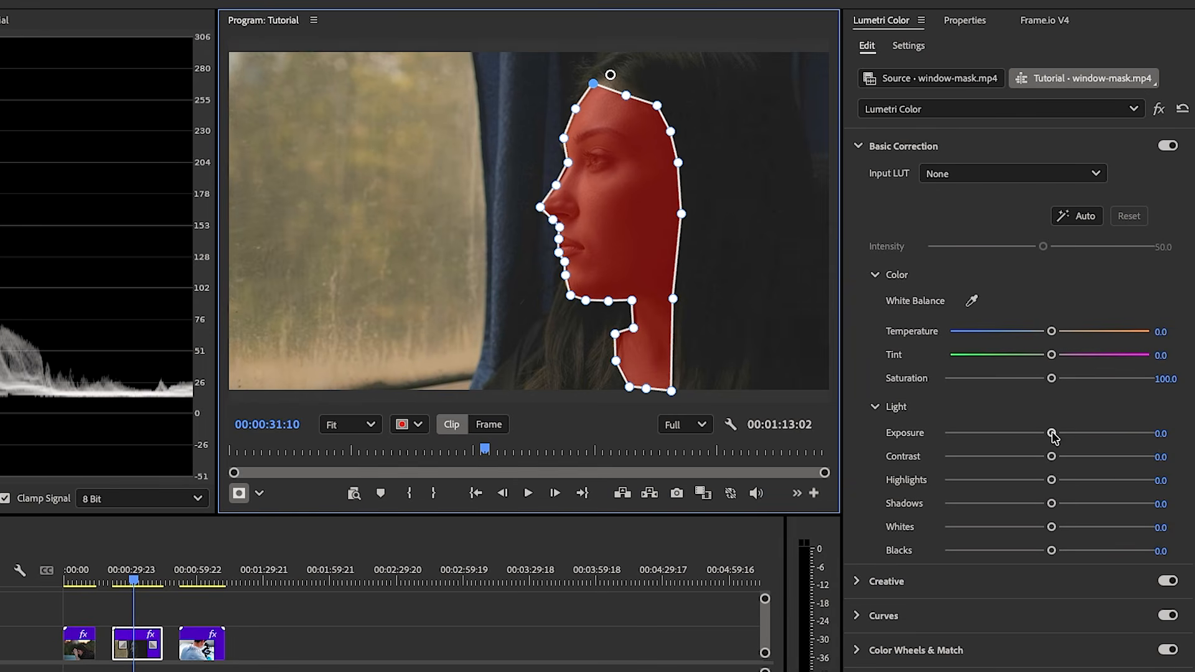
- Raise the exposure slightly inside the face mask and bring up the pen mask's settings under the Lumetri Color effect
left_click_drag(1052, 434, 1068, 436)
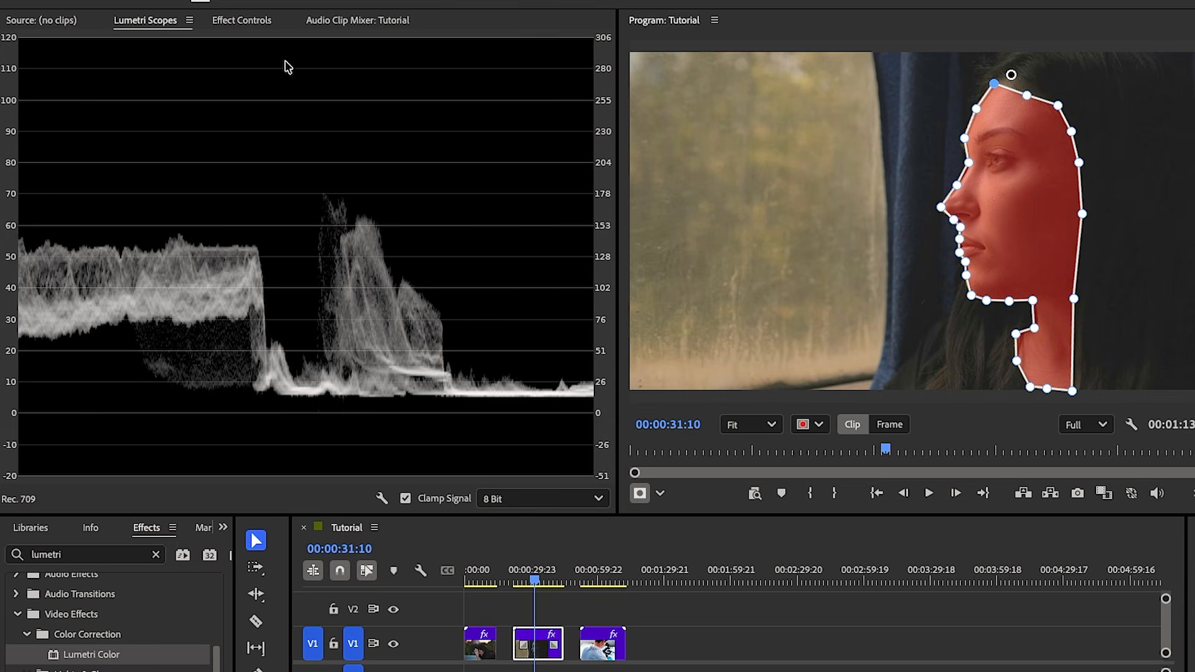
left_click(240, 21)
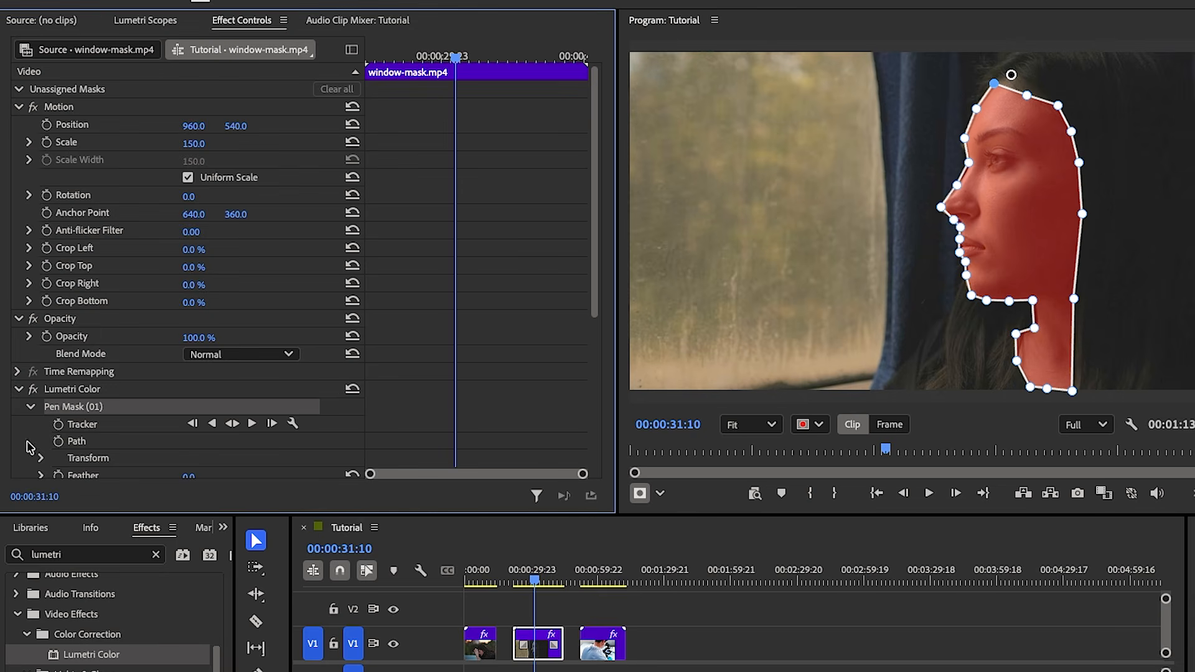
left_click(17, 424)
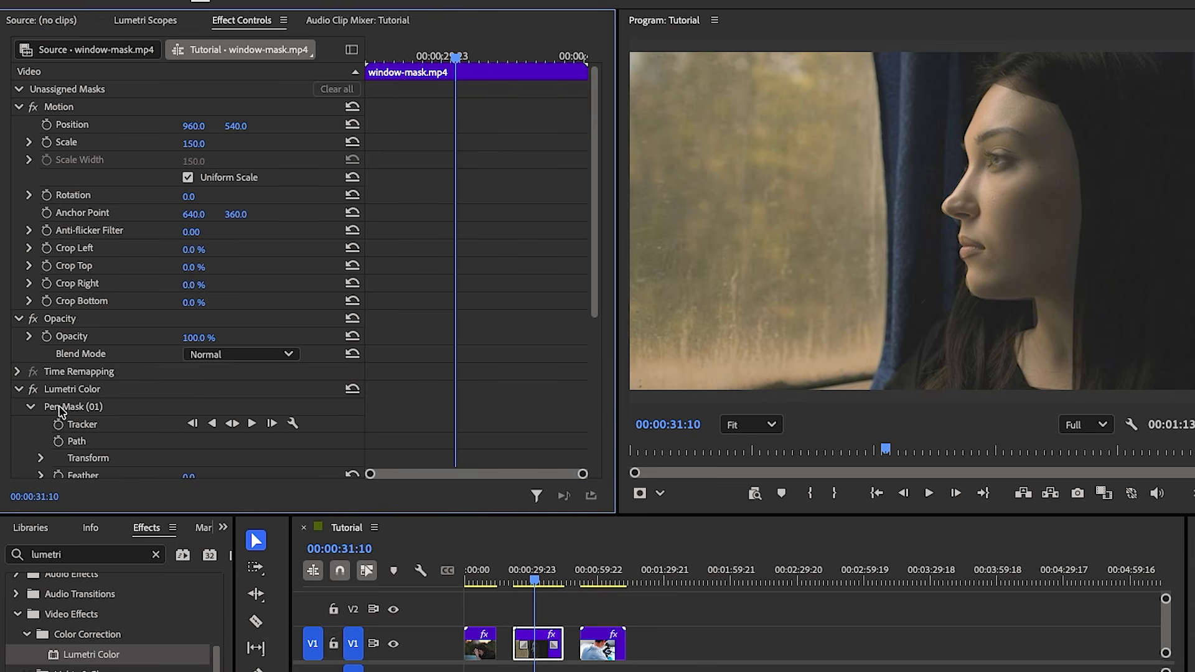
scroll(92, 443, "down", 2)
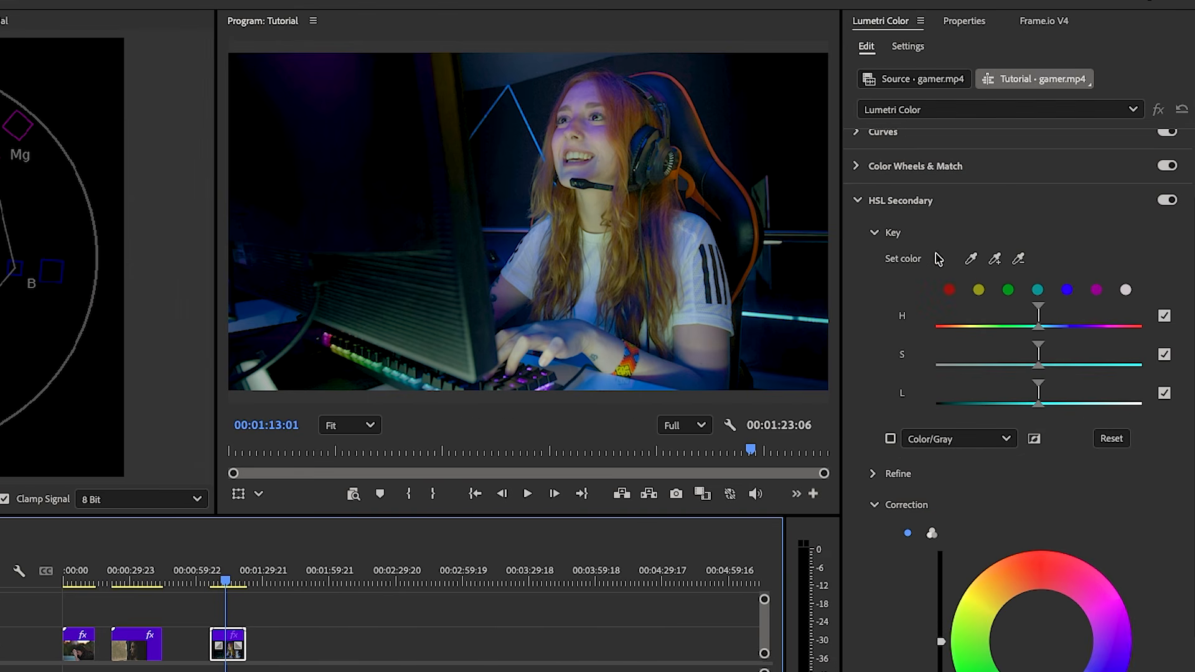
- Sample the purple skin tone on the gamer's forehead as the HSL Secondary key colour and show the Color/Gray mask preview
left_click(970, 260)
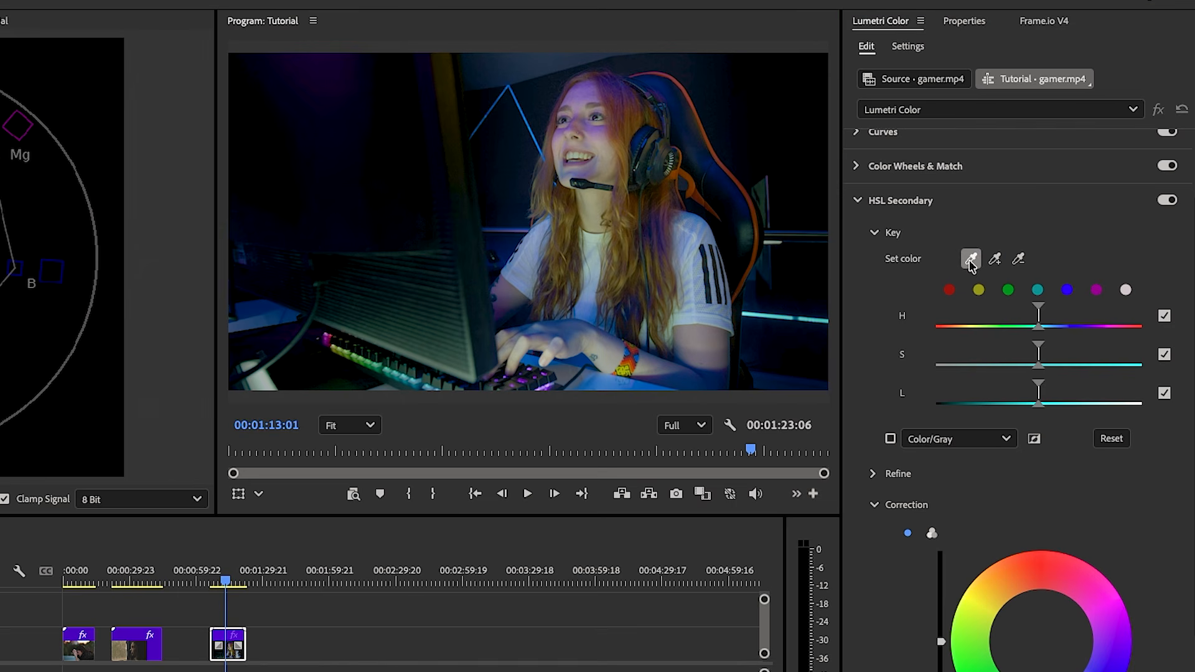
left_click(591, 89)
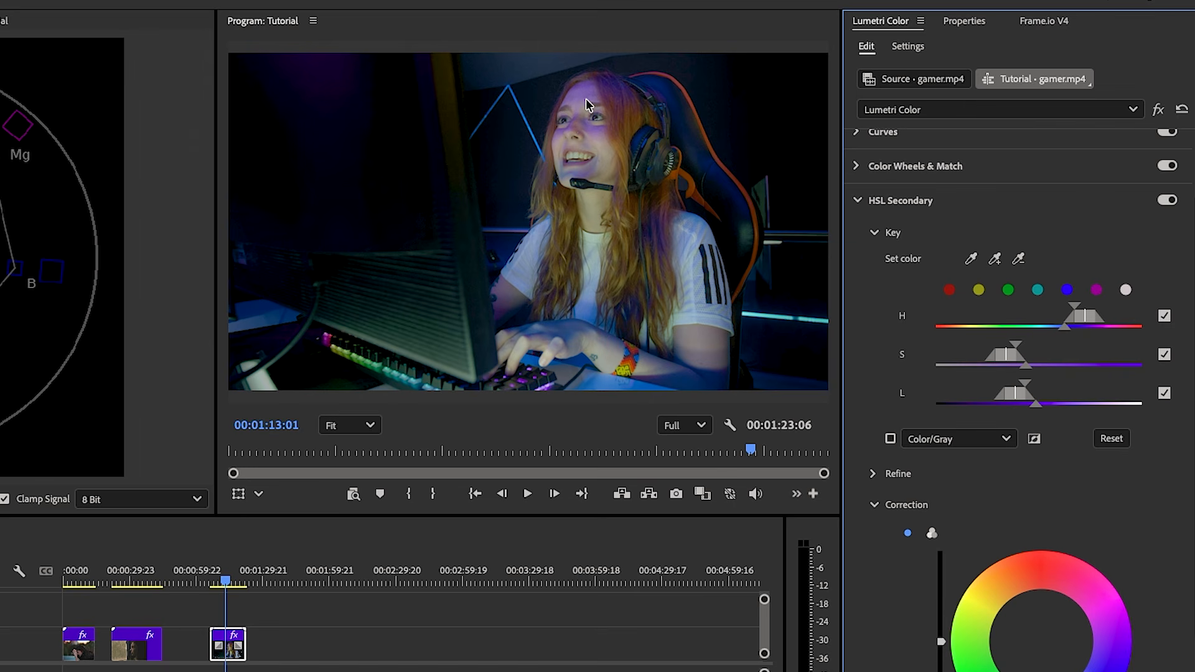
left_click(891, 439)
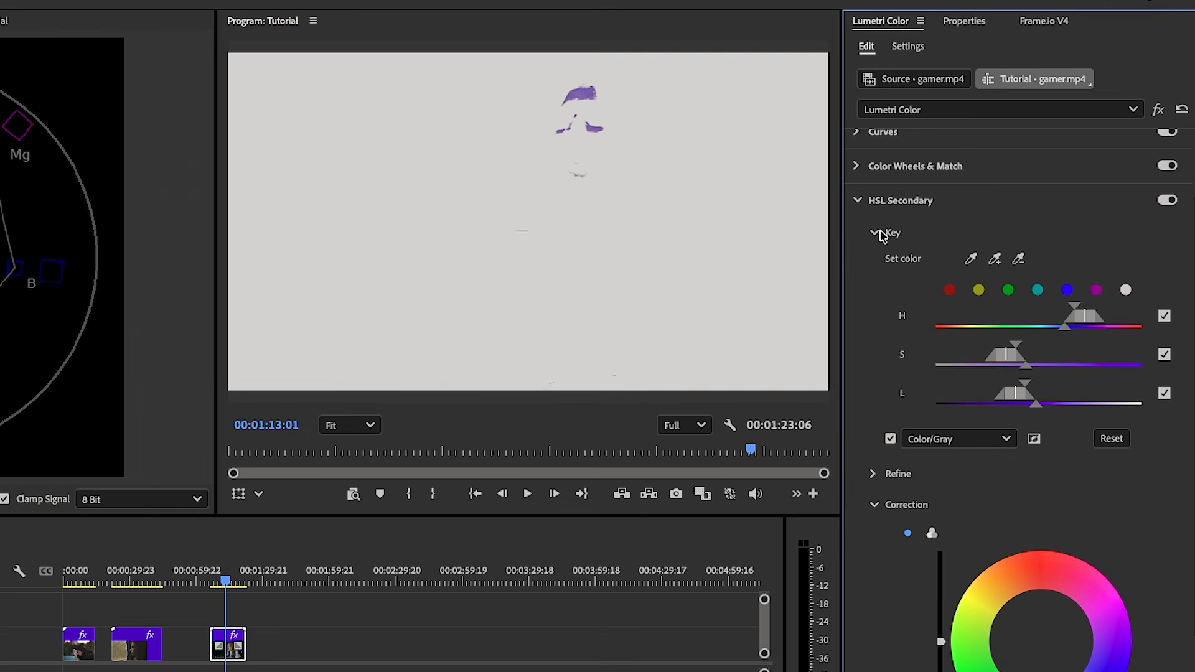
- Add three samples from around the gamer's mouth to the HSL Secondary key
left_click(992, 262)
left_click(580, 171)
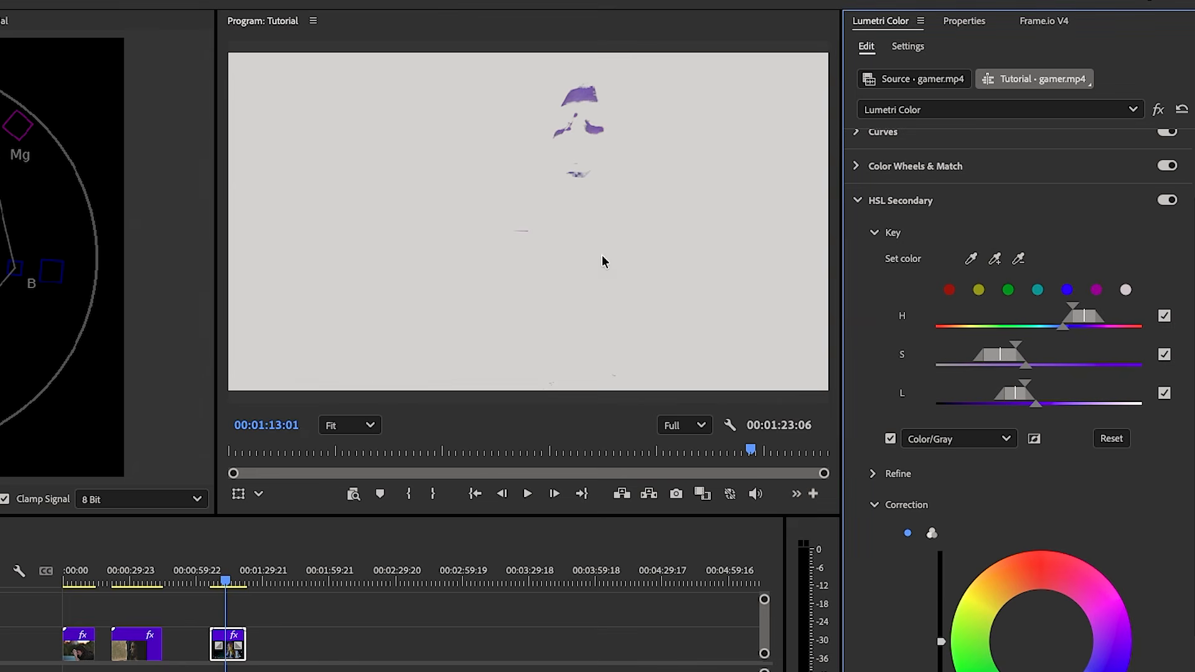
left_click(995, 259)
left_click(583, 164)
left_click(995, 258)
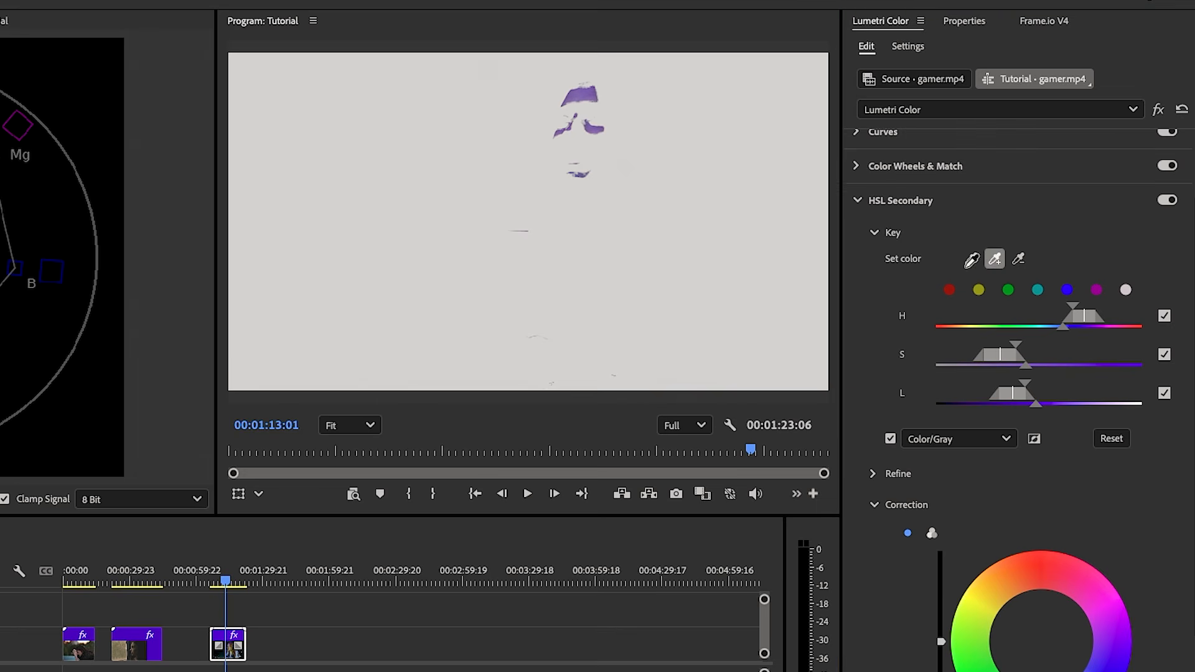
left_click(576, 170)
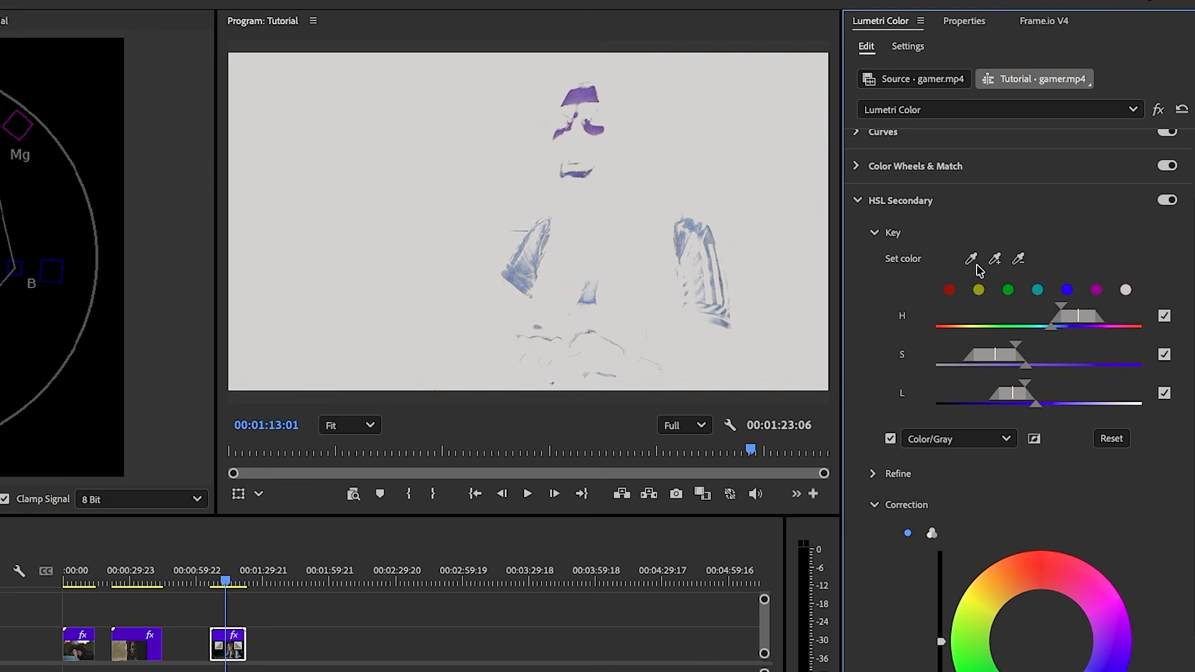
- Remove the tones of both white shirt sleeves from the gamer clip's HSL Secondary key
left_click(1019, 259)
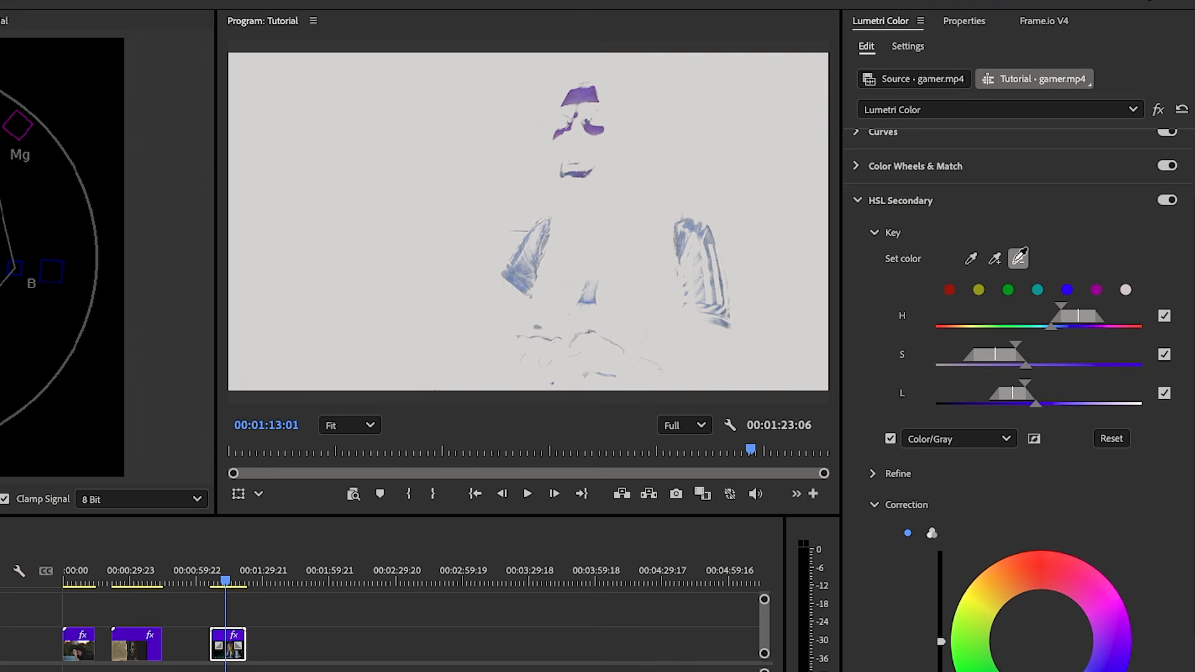
left_click(691, 222)
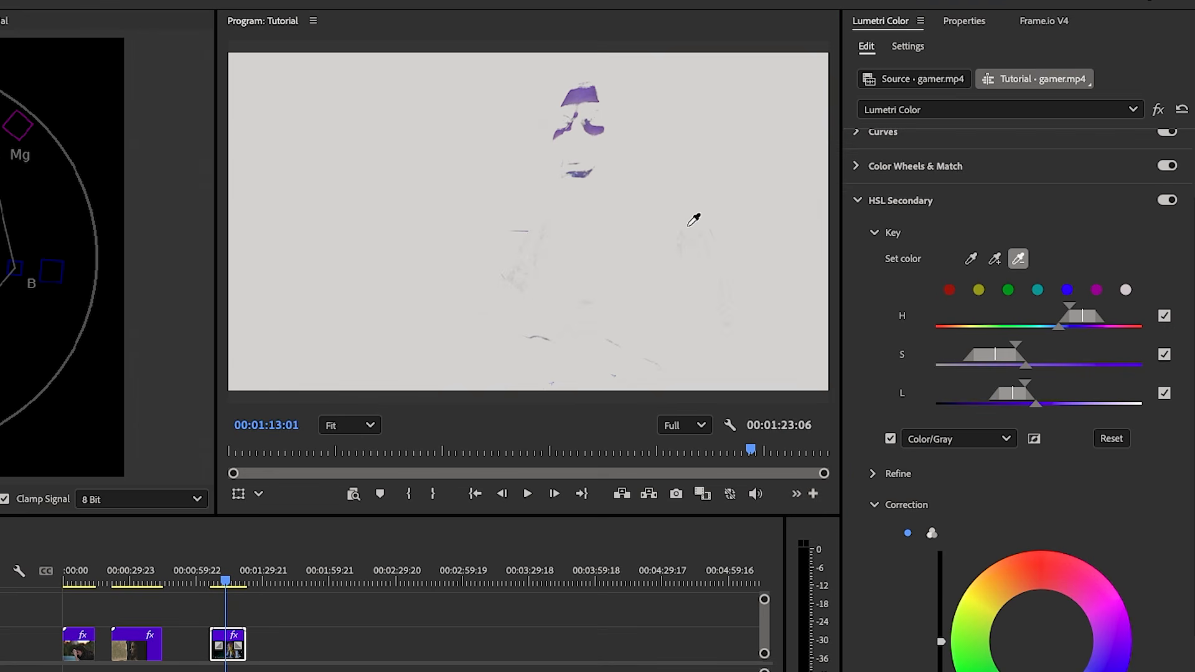
left_click(1020, 261)
left_click(520, 285)
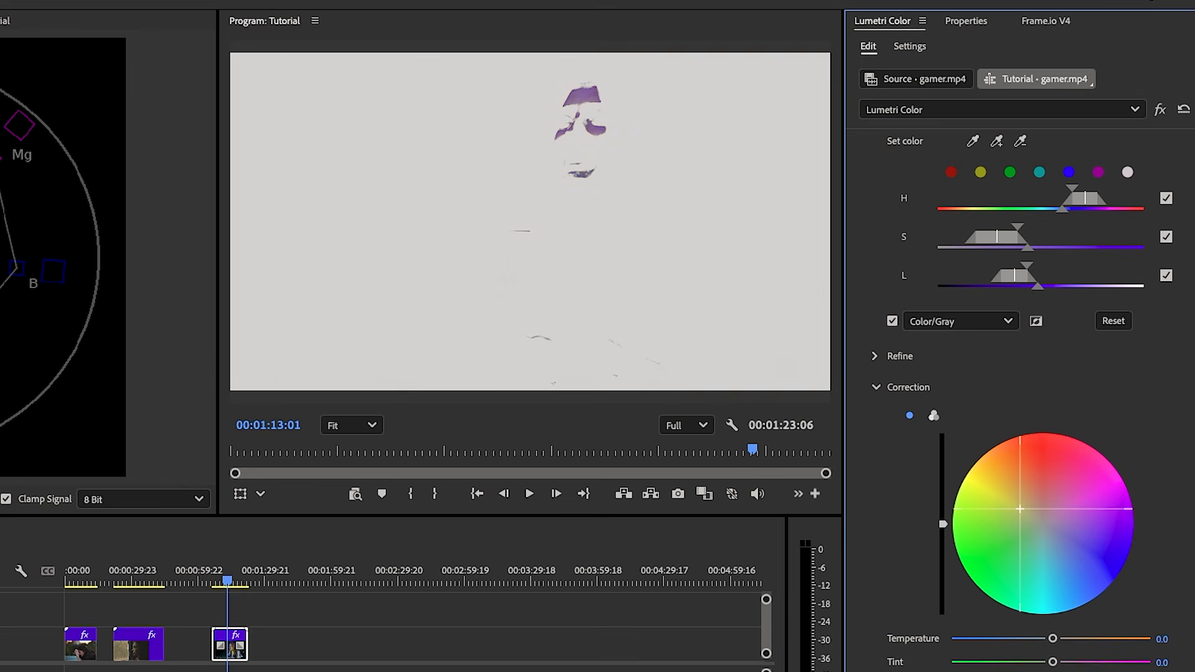
- Push the HSL Secondary correction wheel further toward yellow-orange for the keyed purple skin
left_click_drag(1020, 508, 980, 492)
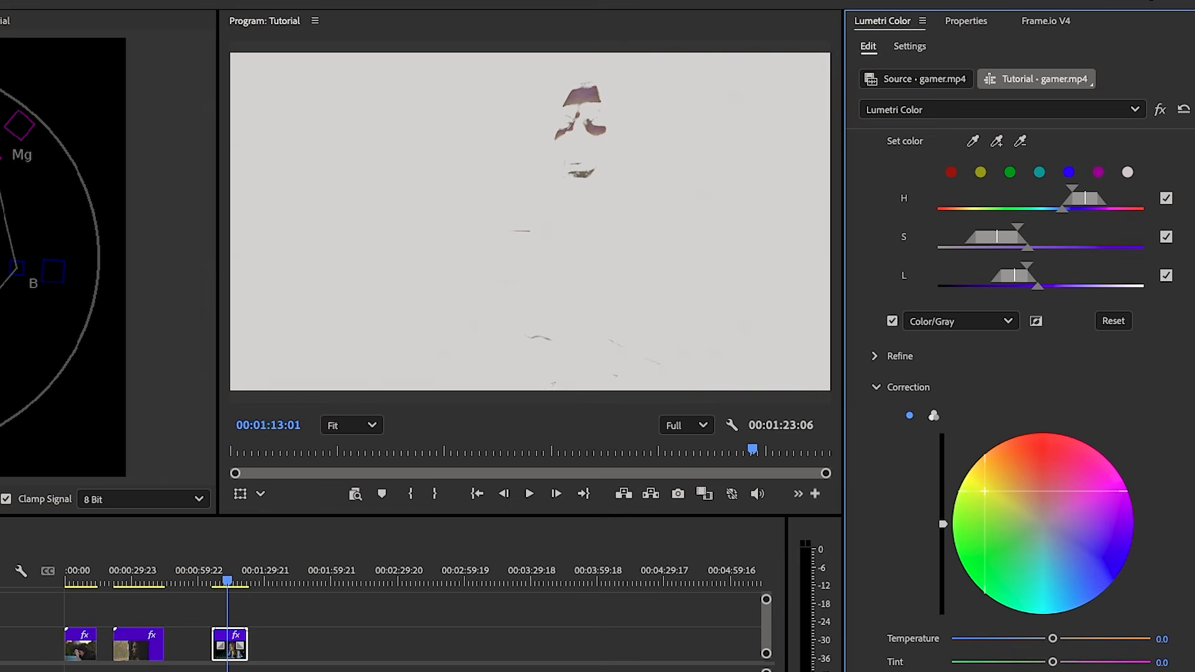